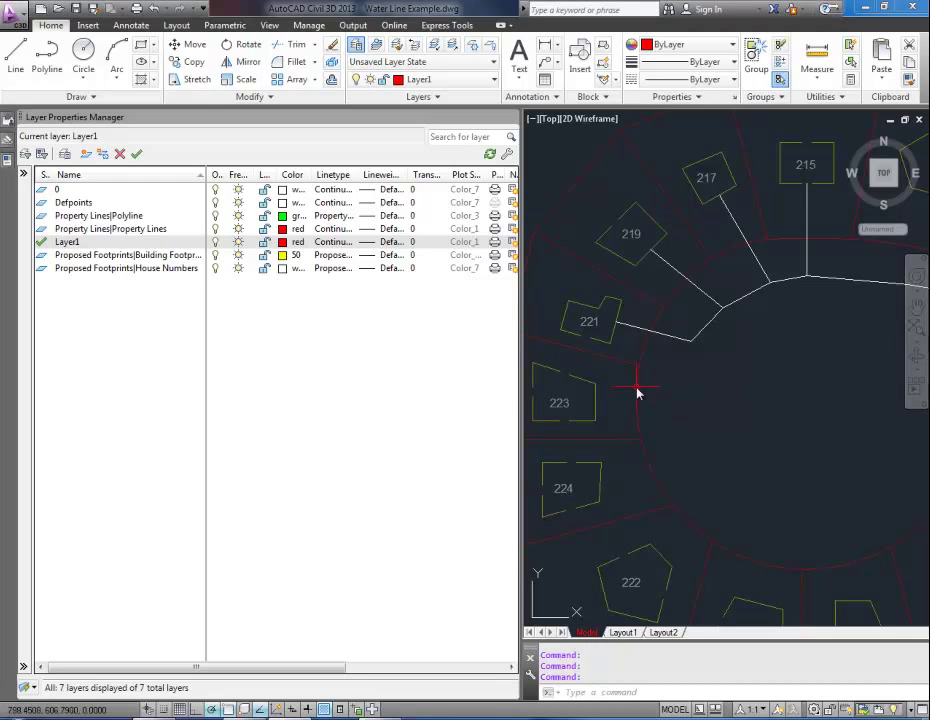
- Pan the drawing to center the cul-de-sac and close the Layer Properties Manager
{"action": "middle_click_drag", "start_coordinate": [774, 353], "coordinate": [666, 348]}
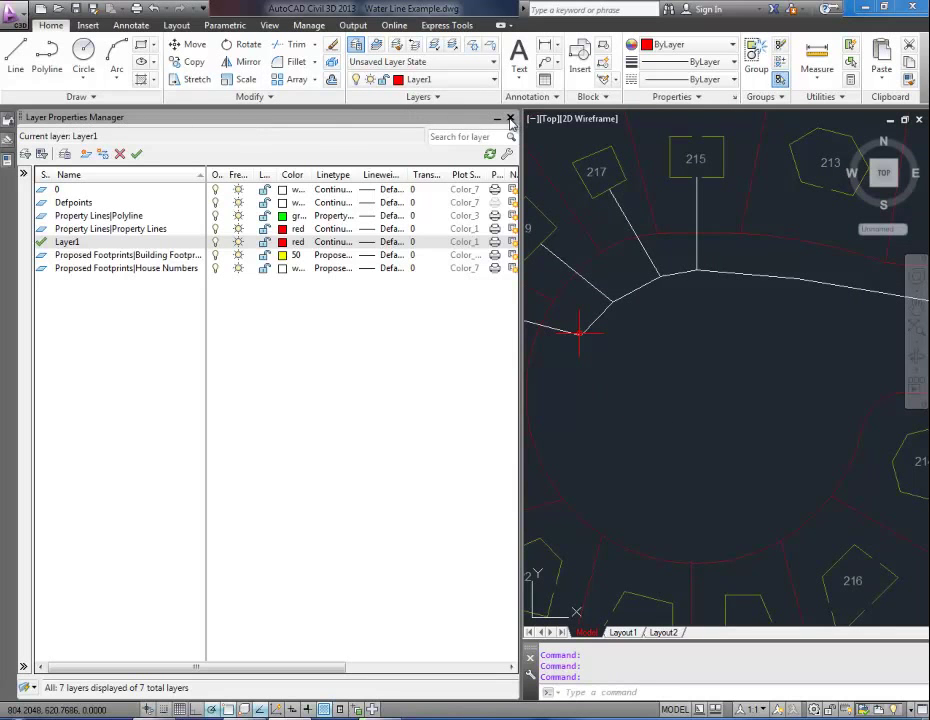
{"action": "left_click", "coordinate": [511, 118]}
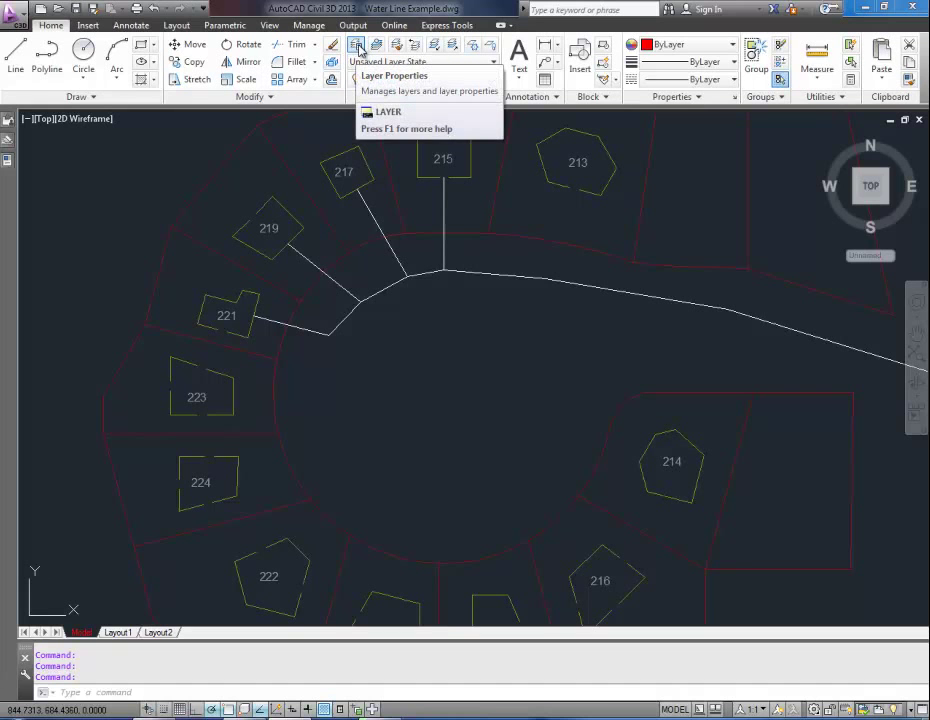
- Reopen the Layer Properties Manager, dock it left, and widen it to show the Description column
{"action": "left_click", "coordinate": [357, 46]}
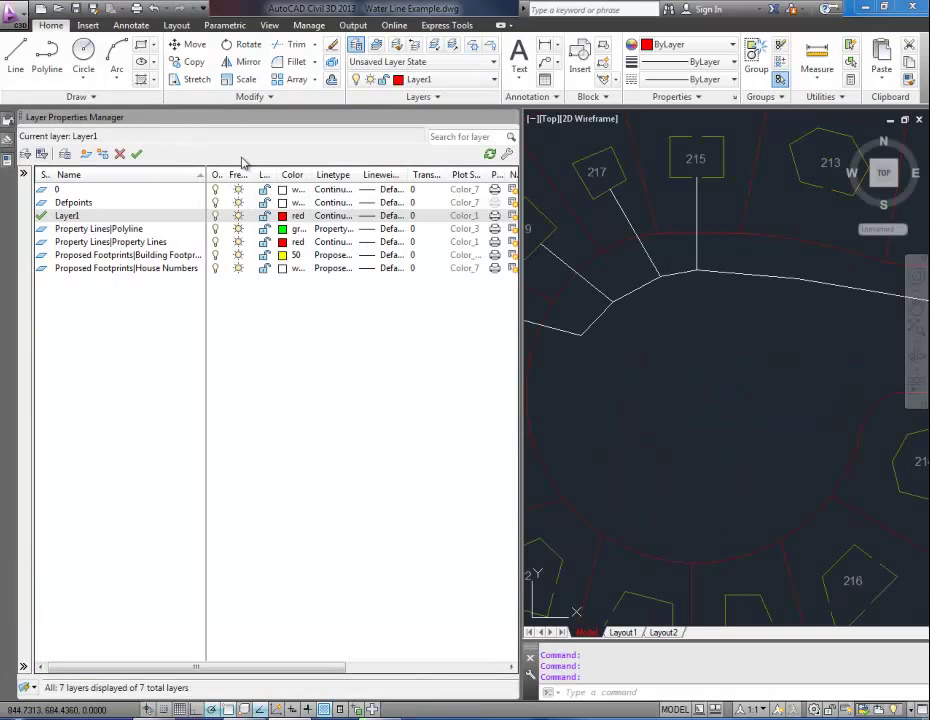
{"action": "left_click", "coordinate": [177, 152]}
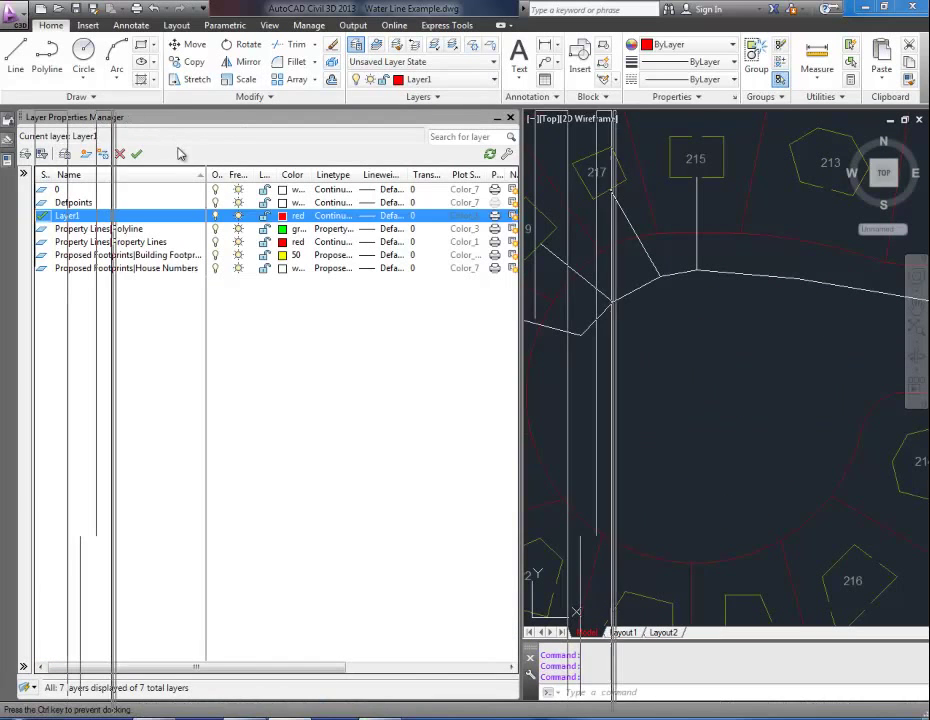
{"action": "mouse_move", "coordinate": [125, 118]}
{"action": "left_mouse_down"}
{"action": "mouse_move", "coordinate": [405, 162]}
{"action": "mouse_move", "coordinate": [460, 200]}
{"action": "mouse_move", "coordinate": [442, 203]}
{"action": "mouse_move", "coordinate": [683, 291]}
{"action": "left_mouse_up"}
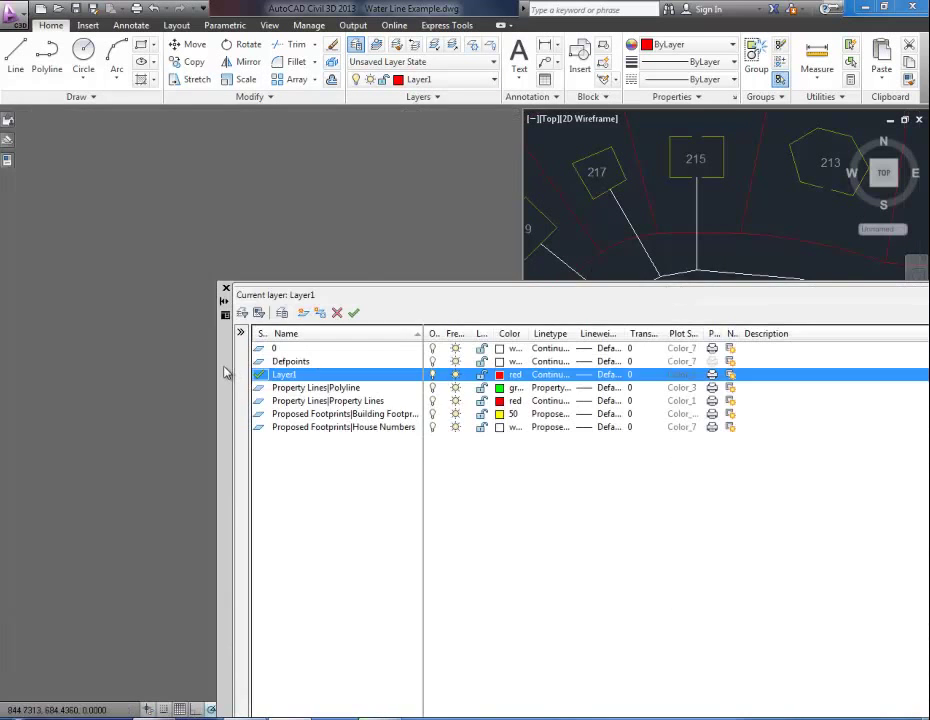
{"action": "mouse_move", "coordinate": [231, 374]}
{"action": "left_mouse_down"}
{"action": "mouse_move", "coordinate": [153, 273]}
{"action": "mouse_move", "coordinate": [117, 277]}
{"action": "mouse_move", "coordinate": [117, 262]}
{"action": "mouse_move", "coordinate": [741, 326]}
{"action": "mouse_move", "coordinate": [750, 335]}
{"action": "mouse_move", "coordinate": [470, 264]}
{"action": "mouse_move", "coordinate": [193, 266]}
{"action": "mouse_move", "coordinate": [8, 243]}
{"action": "left_mouse_up"}
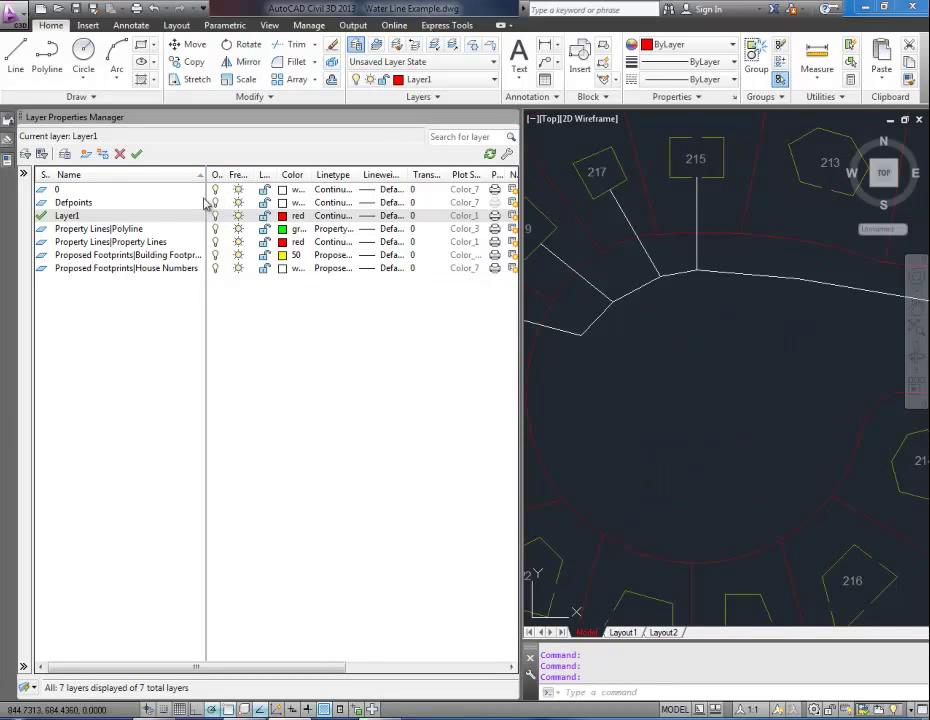
{"action": "left_click_drag", "start_coordinate": [226, 175], "coordinate": [236, 175]}
{"action": "left_click_drag", "start_coordinate": [521, 199], "coordinate": [622, 204]}
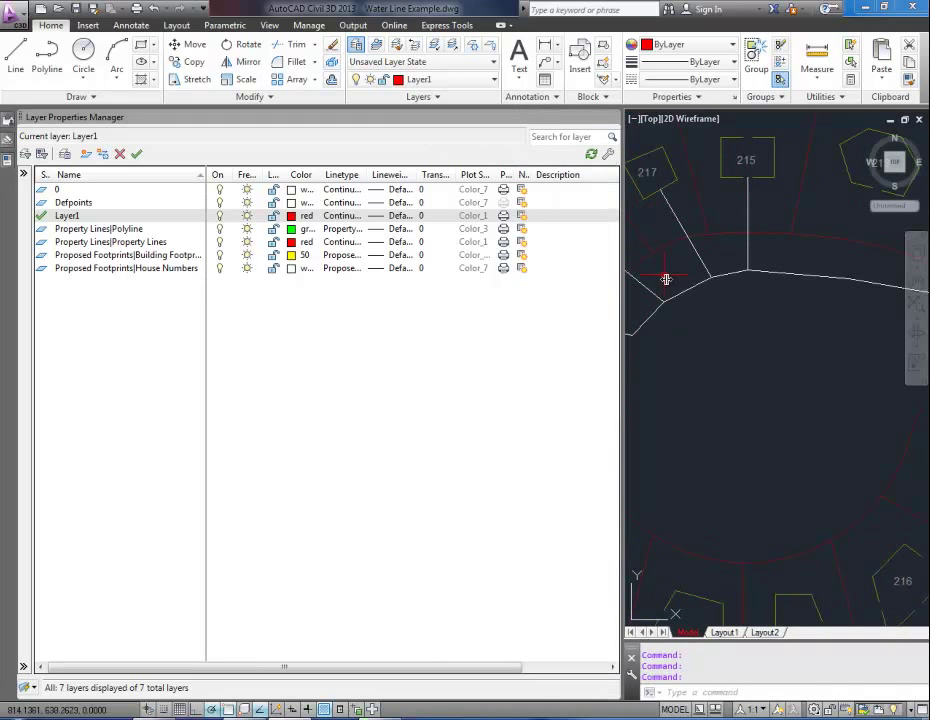
- Zoom out and pan to show the whole cul-de-sac, leaving the white road polyline unselected
{"action": "scroll", "coordinate": [714, 326], "scroll_direction": "down", "scroll_amount": 3}
{"action": "left_click", "coordinate": [715, 357]}
{"action": "mouse_move", "coordinate": [717, 359]}
{"action": "middle_mouse_down"}
{"action": "mouse_move", "coordinate": [789, 363]}
{"action": "mouse_move", "coordinate": [751, 280]}
{"action": "middle_mouse_up"}
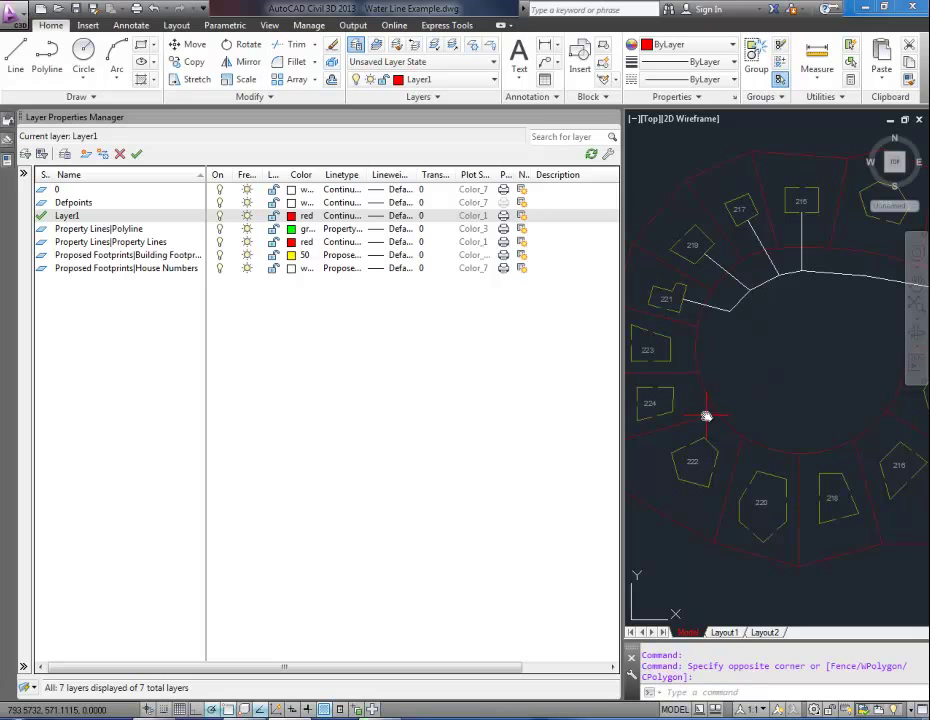
{"action": "left_click", "coordinate": [745, 298]}
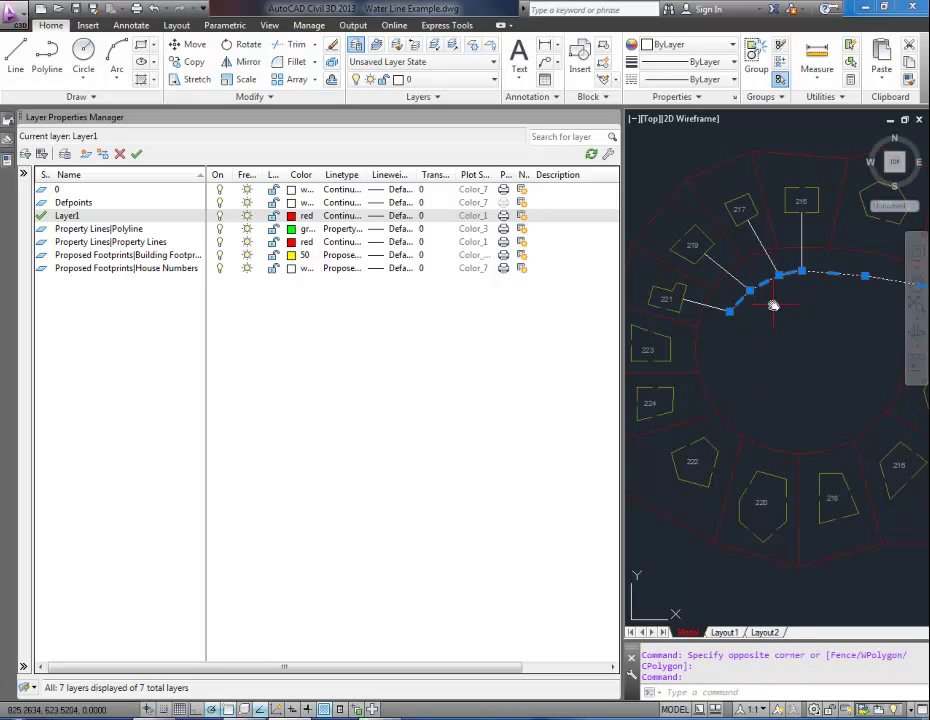
{"action": "key", "text": "Escape"}
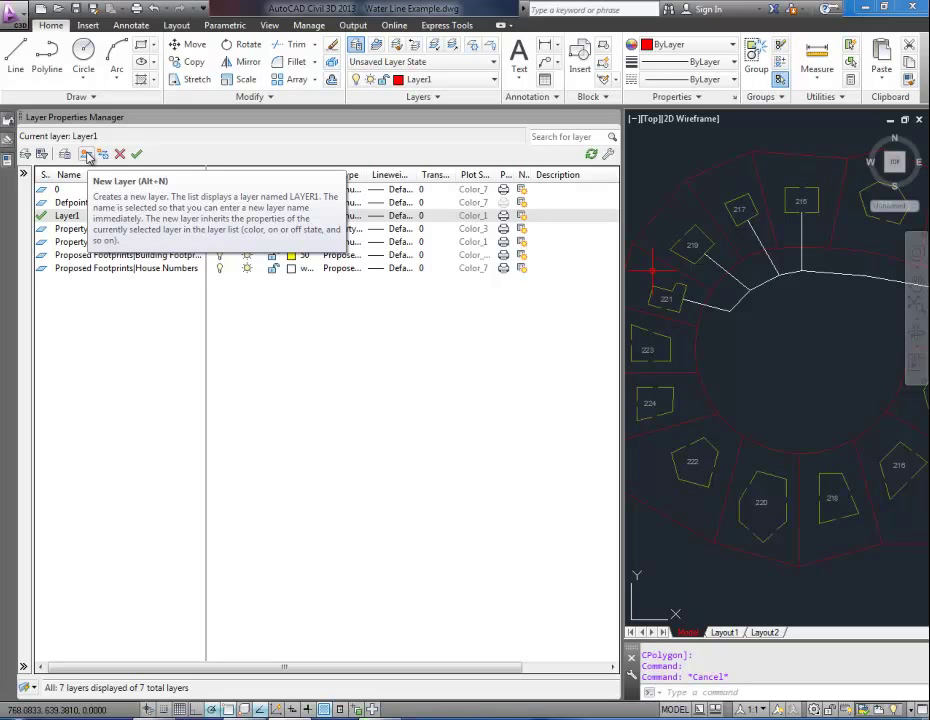
- Add a new layer, keeping the default name Layer2
{"action": "left_click", "coordinate": [87, 157]}
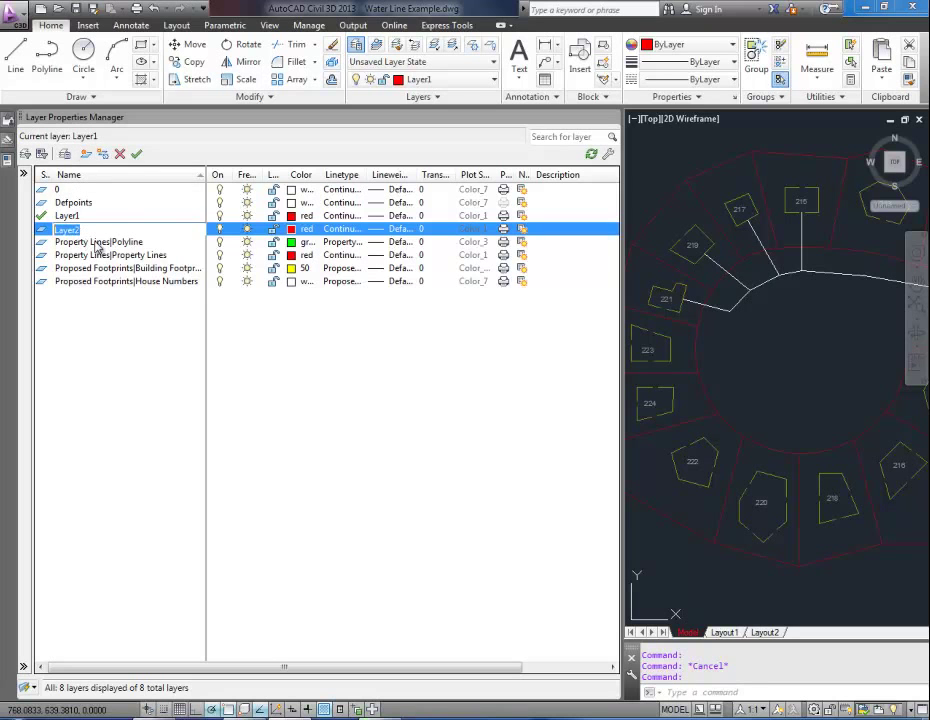
{"action": "left_click", "coordinate": [97, 245]}
{"action": "left_click", "coordinate": [70, 234]}
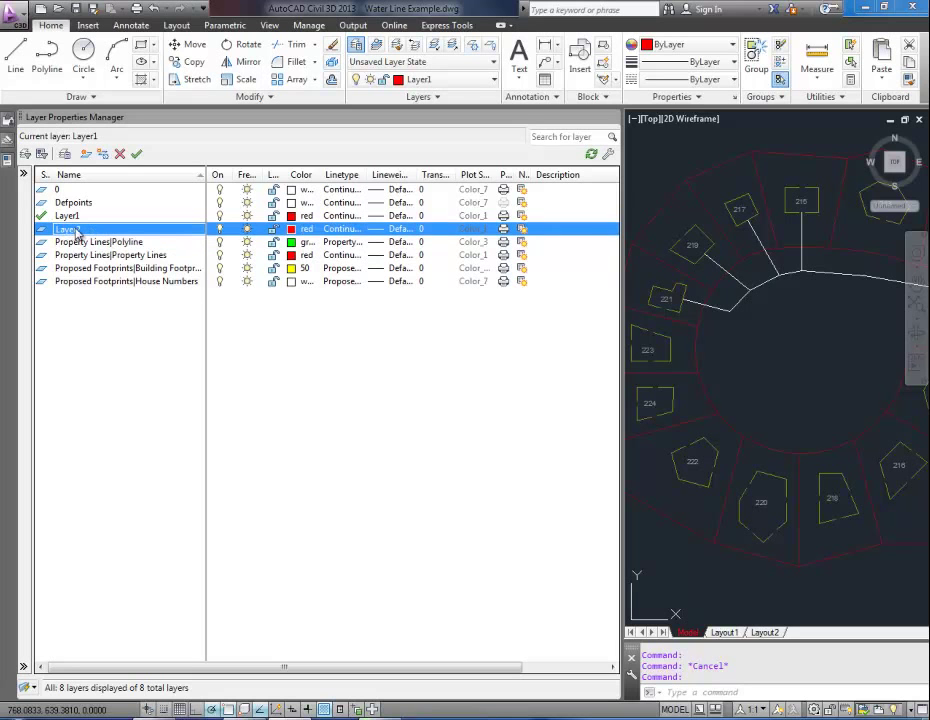
- Put Layer2's name into edit mode for renaming
{"action": "right_click", "coordinate": [79, 232]}
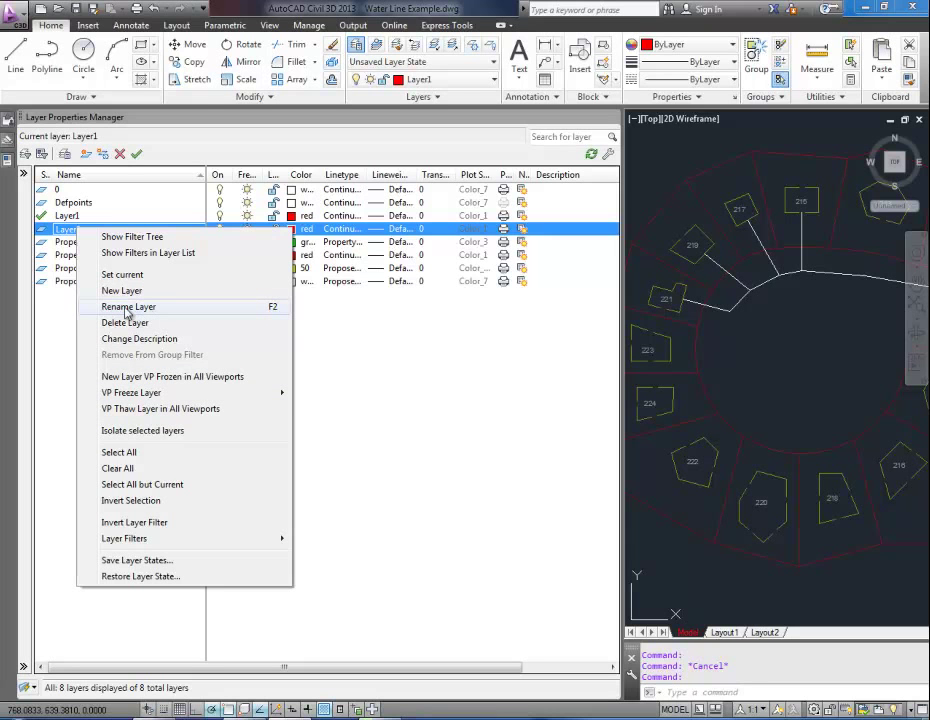
{"action": "left_click", "coordinate": [123, 313]}
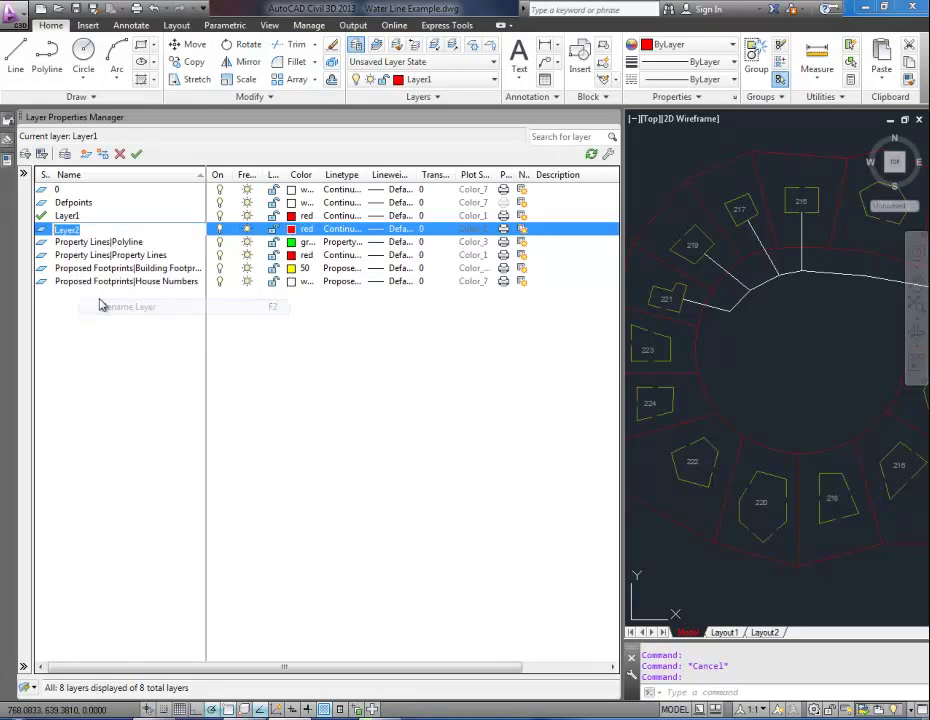
{"action": "left_click", "coordinate": [90, 242]}
{"action": "left_click", "coordinate": [90, 232]}
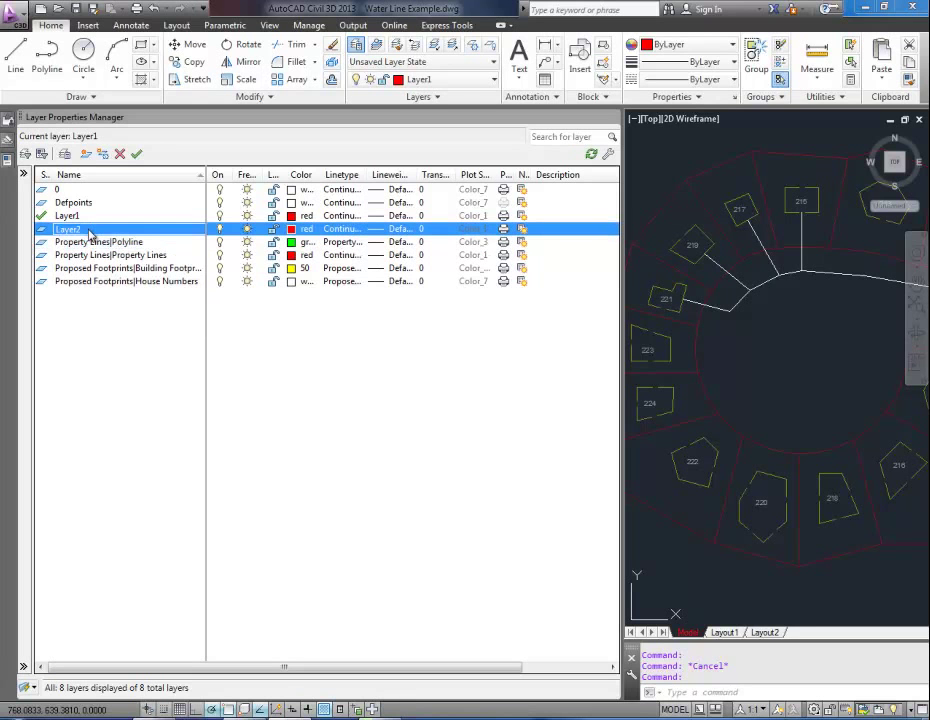
{"action": "left_click", "coordinate": [89, 230]}
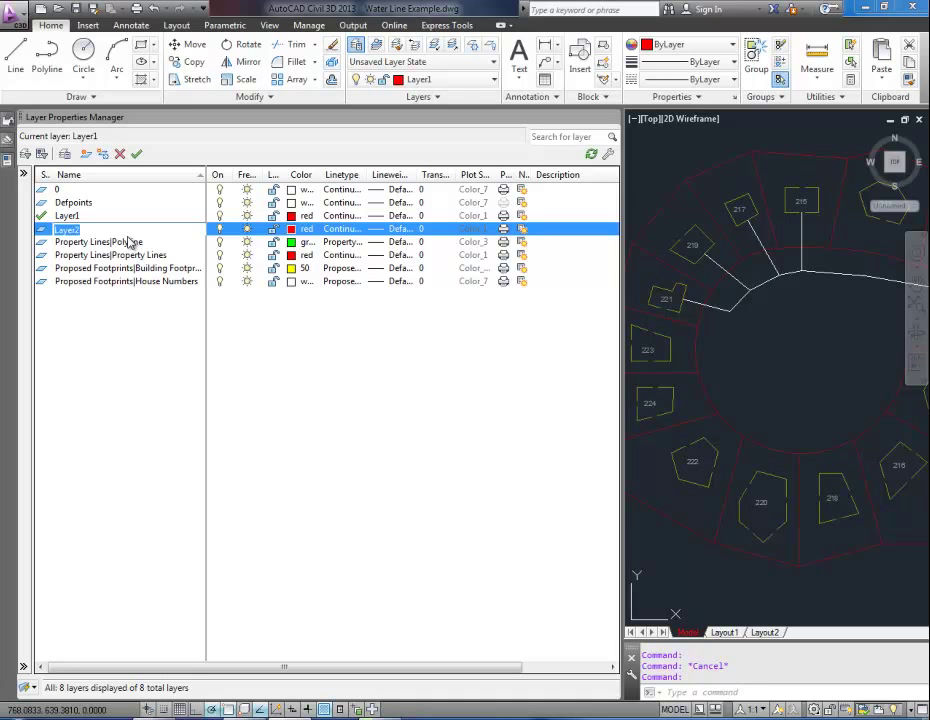
- Rename Layer2 to 'white line' and reselect that layer
{"action": "type", "text": "white line"}
{"action": "key", "text": "Return"}
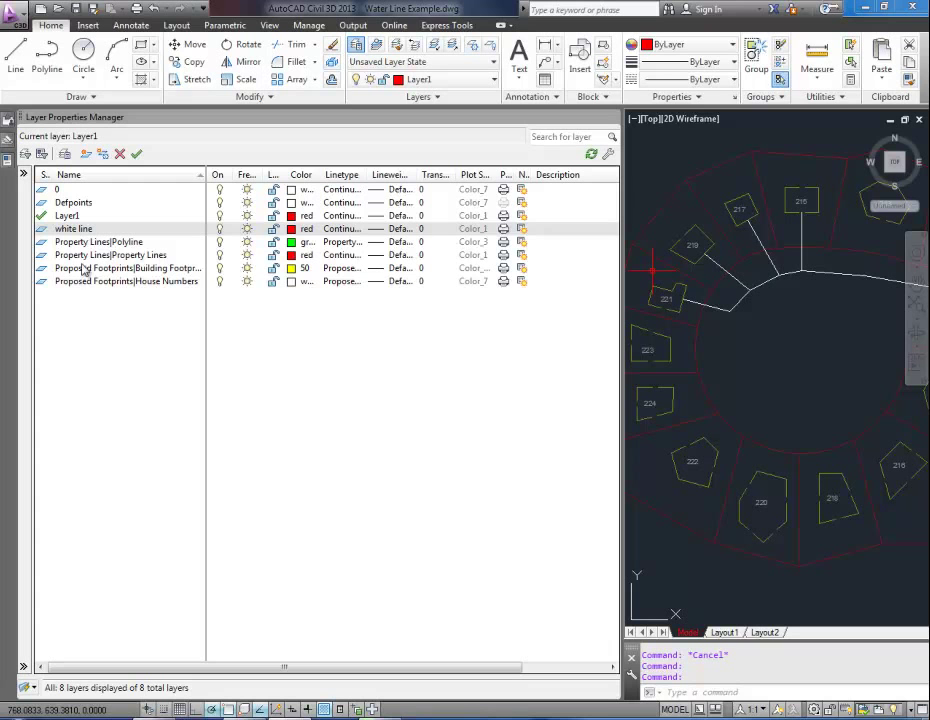
{"action": "left_click", "coordinate": [84, 230]}
{"action": "left_click", "coordinate": [86, 243]}
{"action": "left_click", "coordinate": [84, 231]}
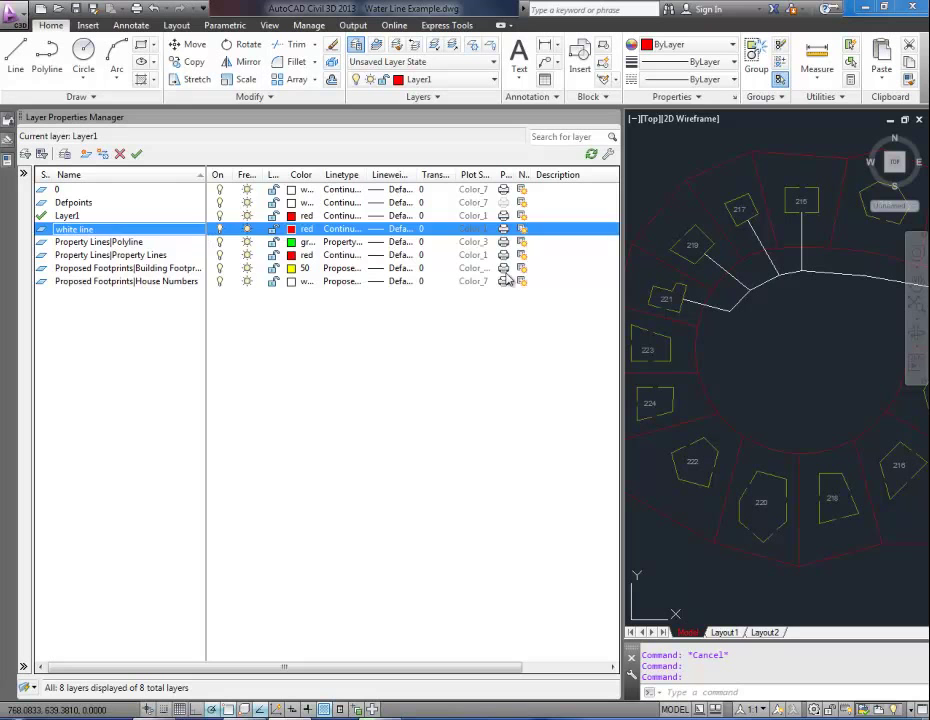
- Make the white line layer current instead of Layer1
{"action": "left_click", "coordinate": [72, 231]}
{"action": "left_click", "coordinate": [87, 242]}
{"action": "key", "text": "Up"}
{"action": "key", "text": "alt+c"}
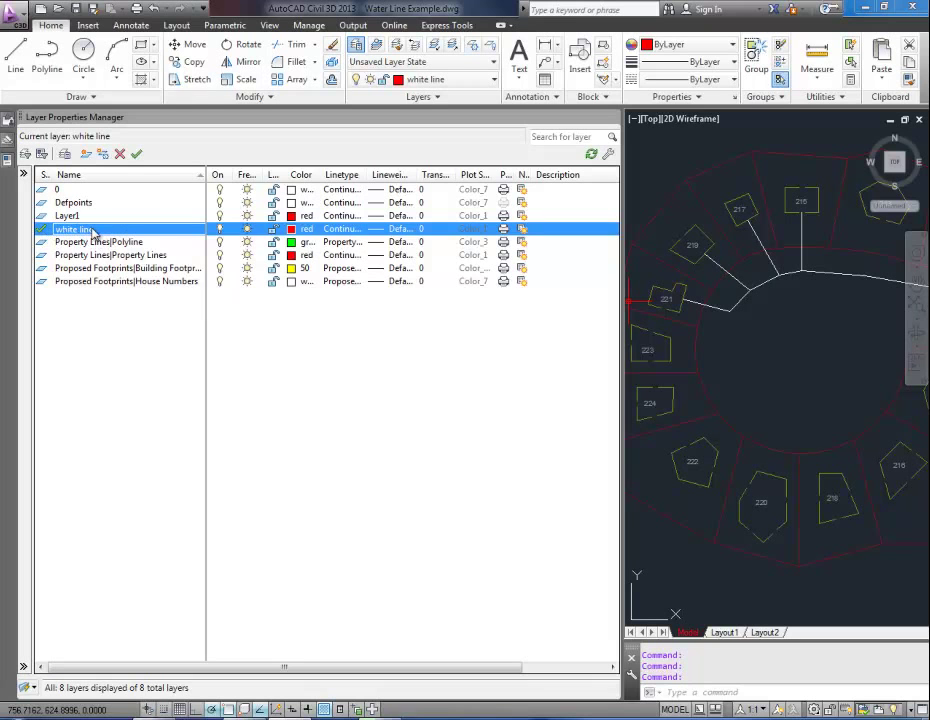
{"action": "double_click", "coordinate": [70, 217]}
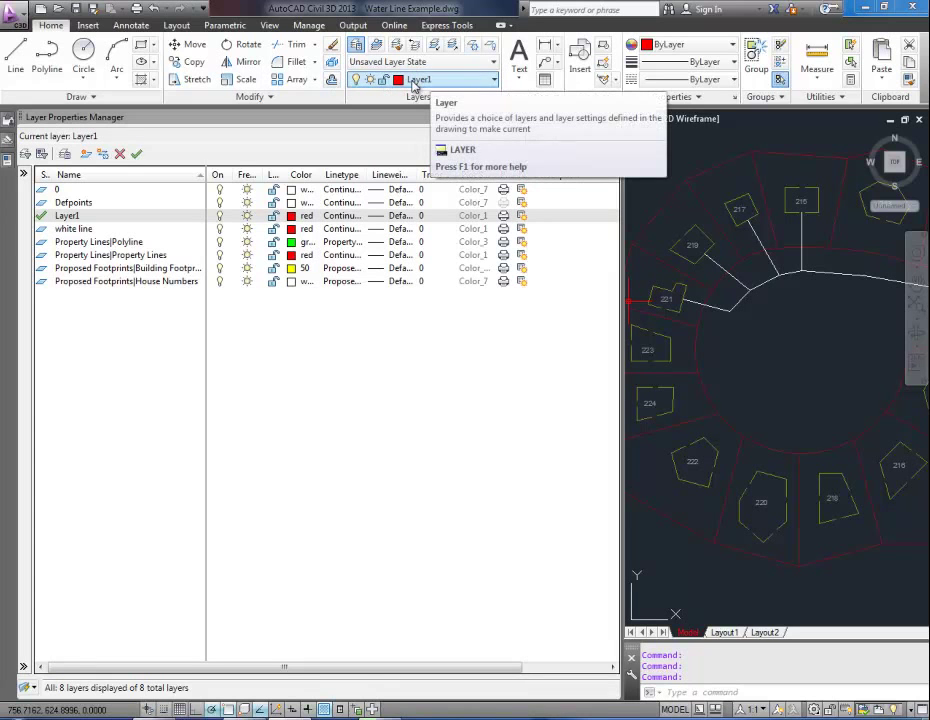
{"action": "left_click", "coordinate": [75, 233]}
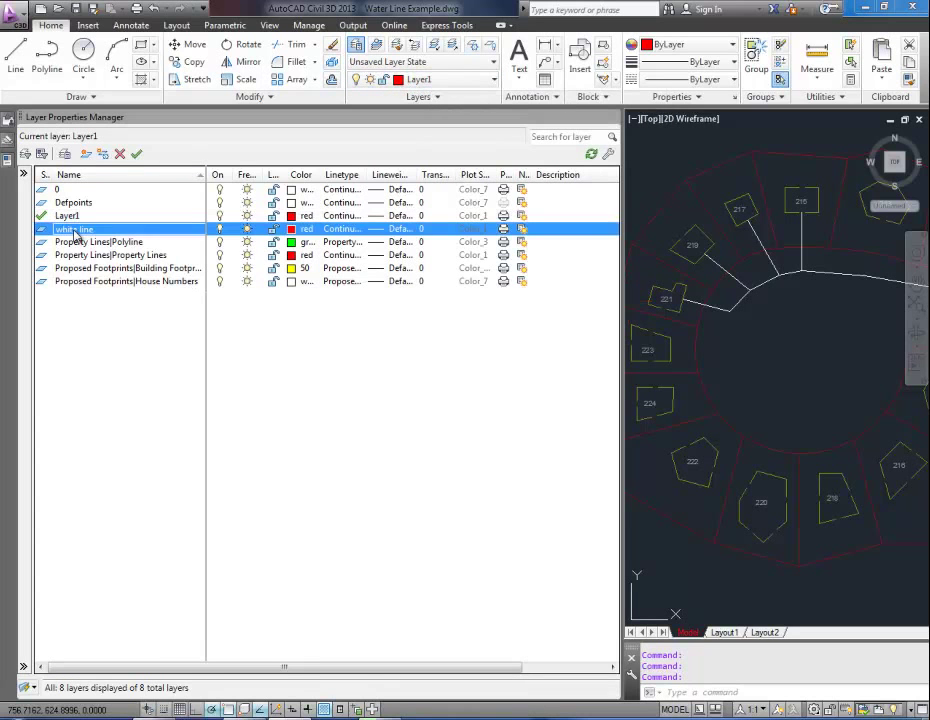
{"action": "left_click", "coordinate": [136, 156]}
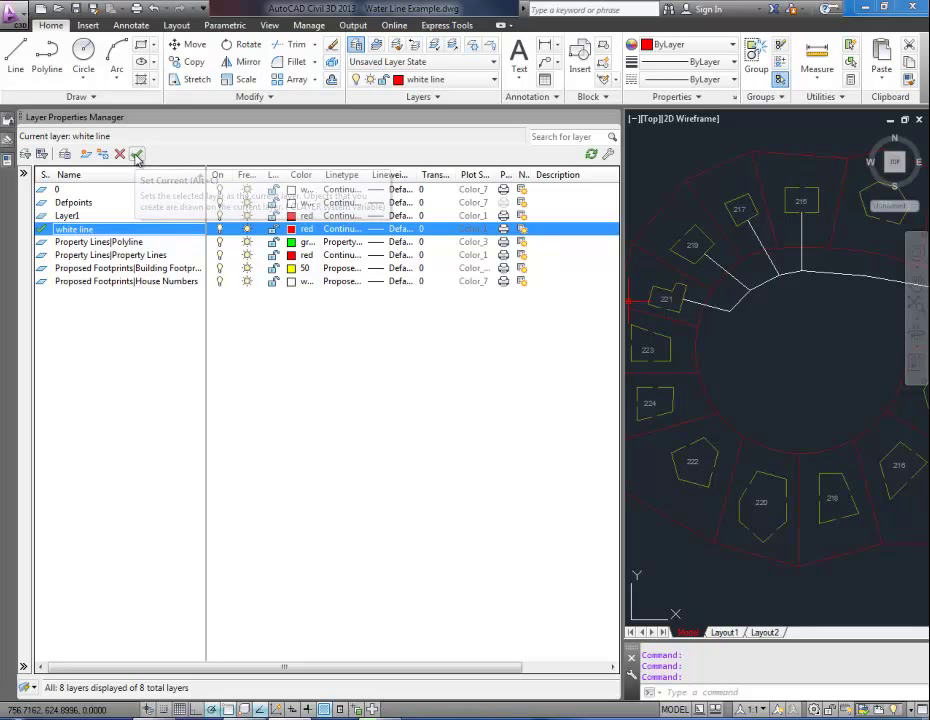
- Delete the unused Layer1 and reselect white line
{"action": "left_click", "coordinate": [72, 217]}
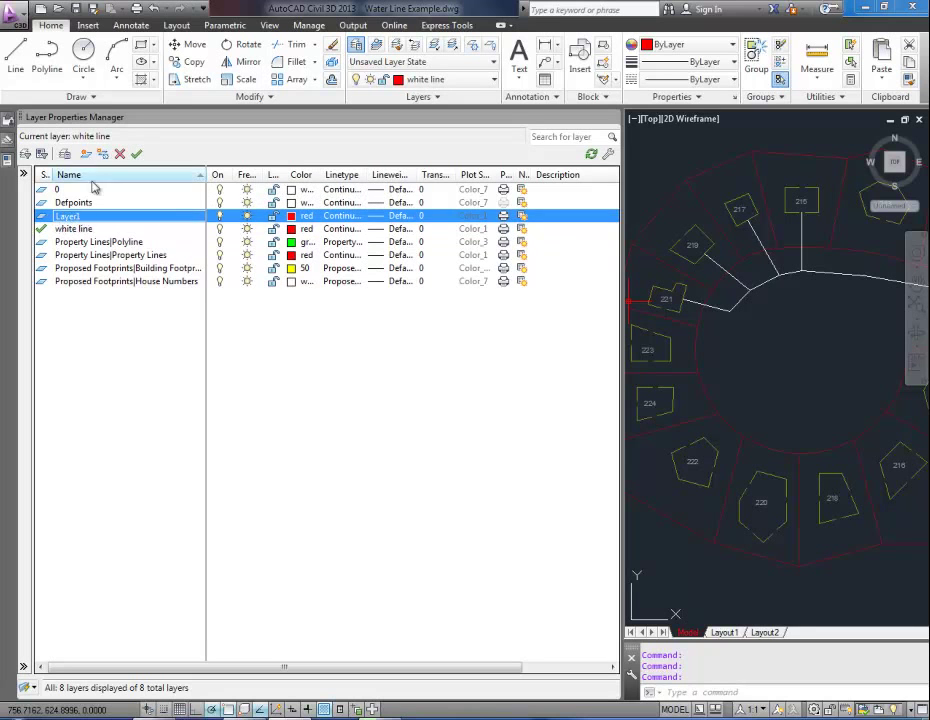
{"action": "left_click", "coordinate": [120, 155]}
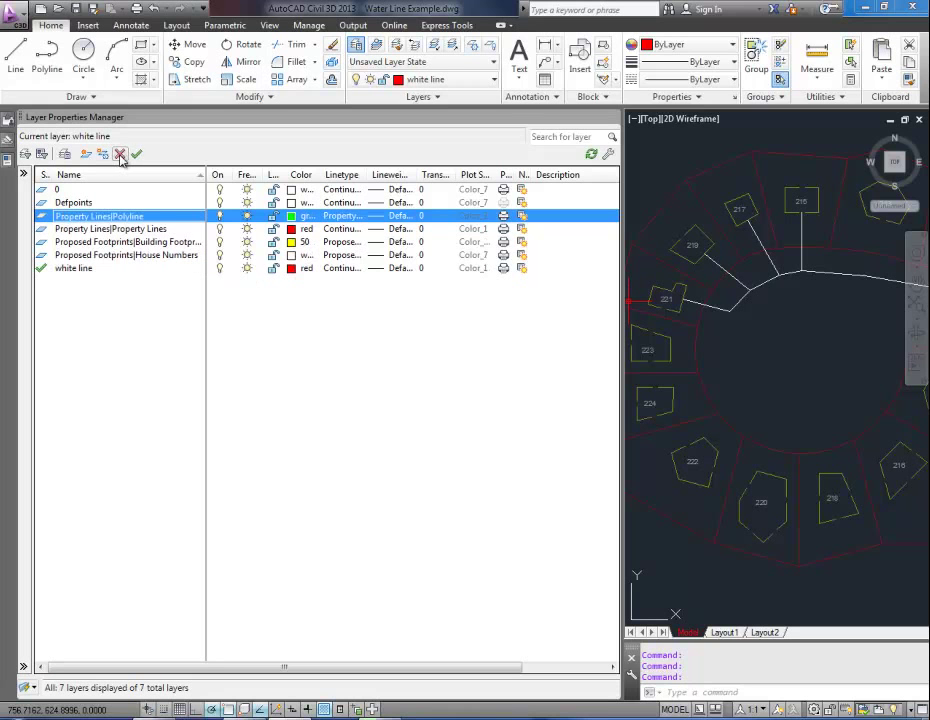
{"action": "left_click", "coordinate": [60, 270]}
- Change the white line layer's colour from red to magenta (index 6)
{"action": "left_click", "coordinate": [62, 270]}
{"action": "left_click", "coordinate": [290, 270]}
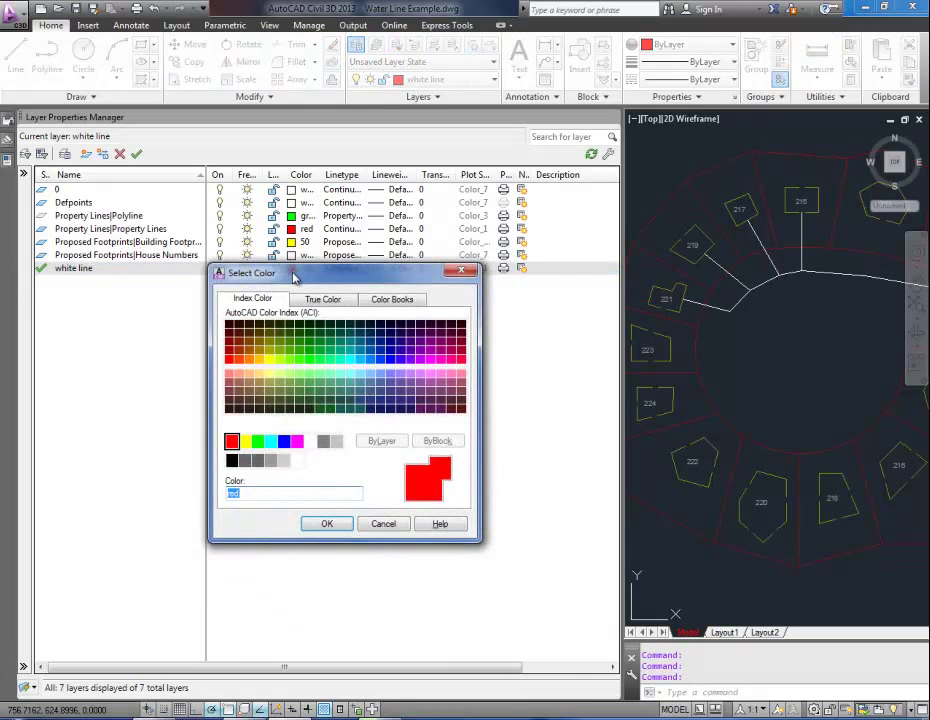
{"action": "left_click_drag", "start_coordinate": [296, 283], "coordinate": [313, 318]}
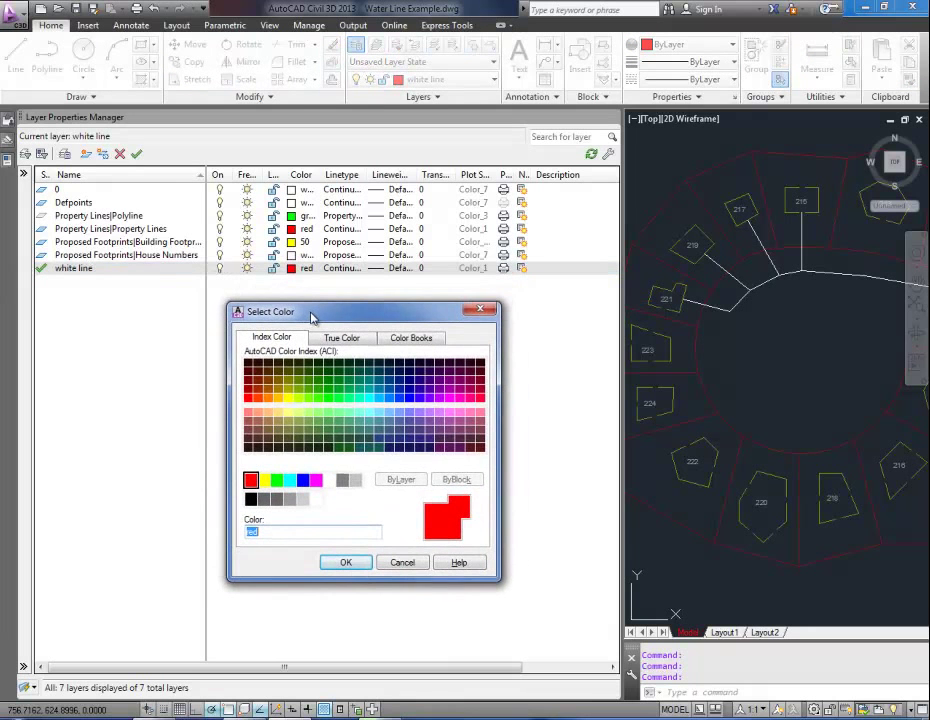
{"action": "left_click", "coordinate": [317, 481]}
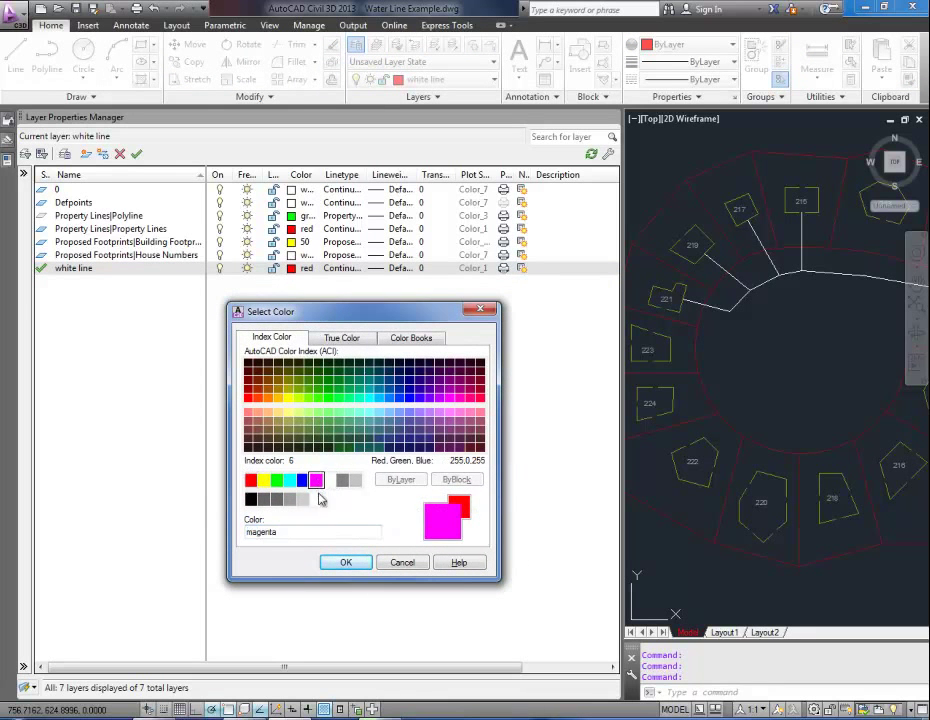
{"action": "left_click", "coordinate": [347, 563]}
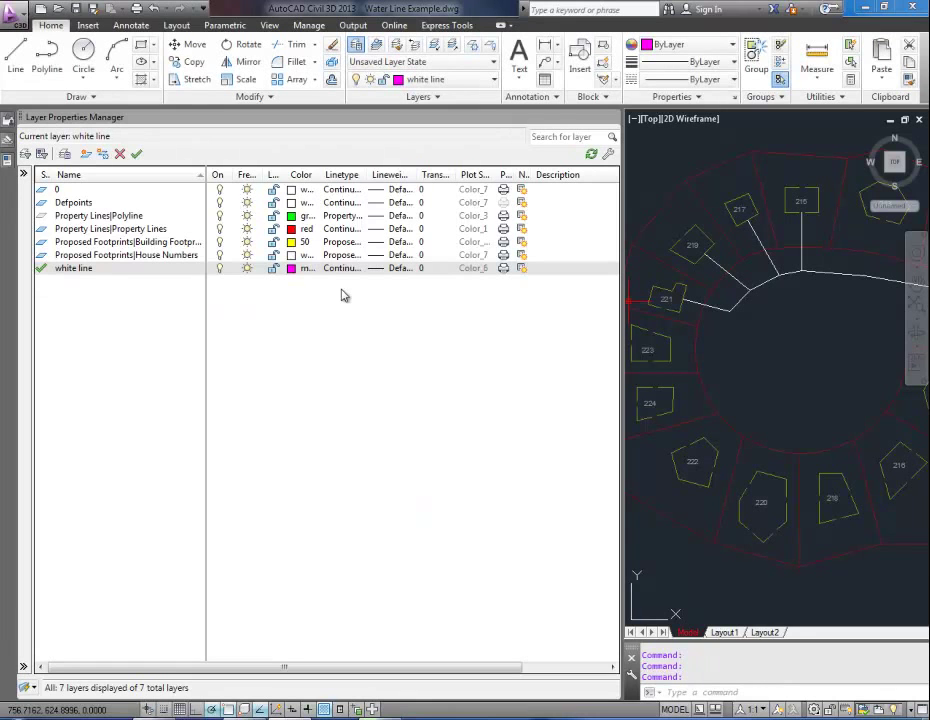
- Keep the white line layer's linetype as Continuous
{"action": "left_click", "coordinate": [344, 269]}
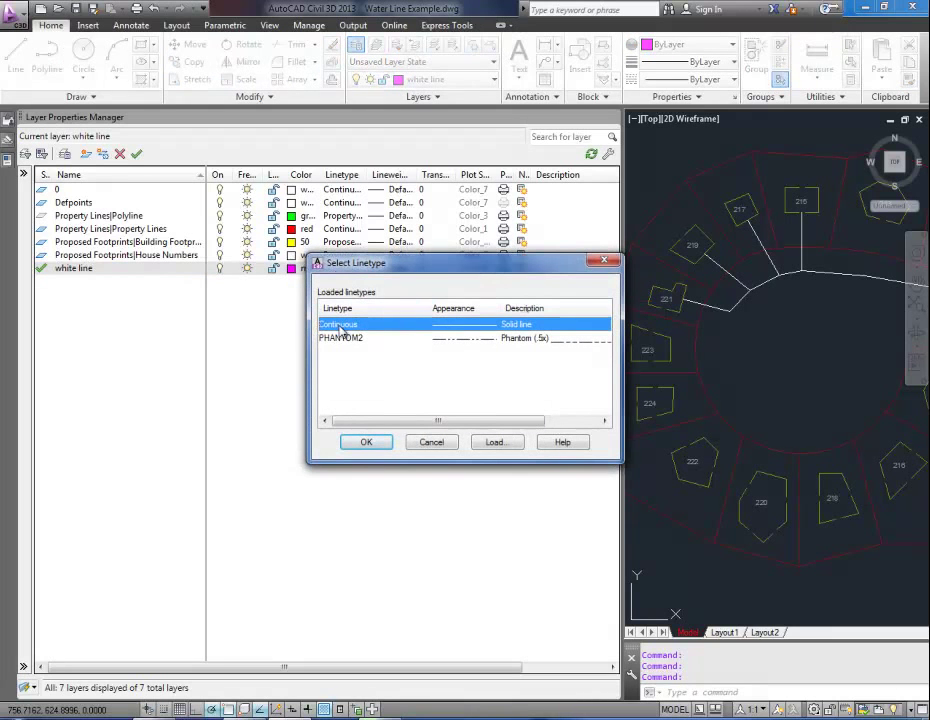
{"action": "left_click", "coordinate": [366, 441]}
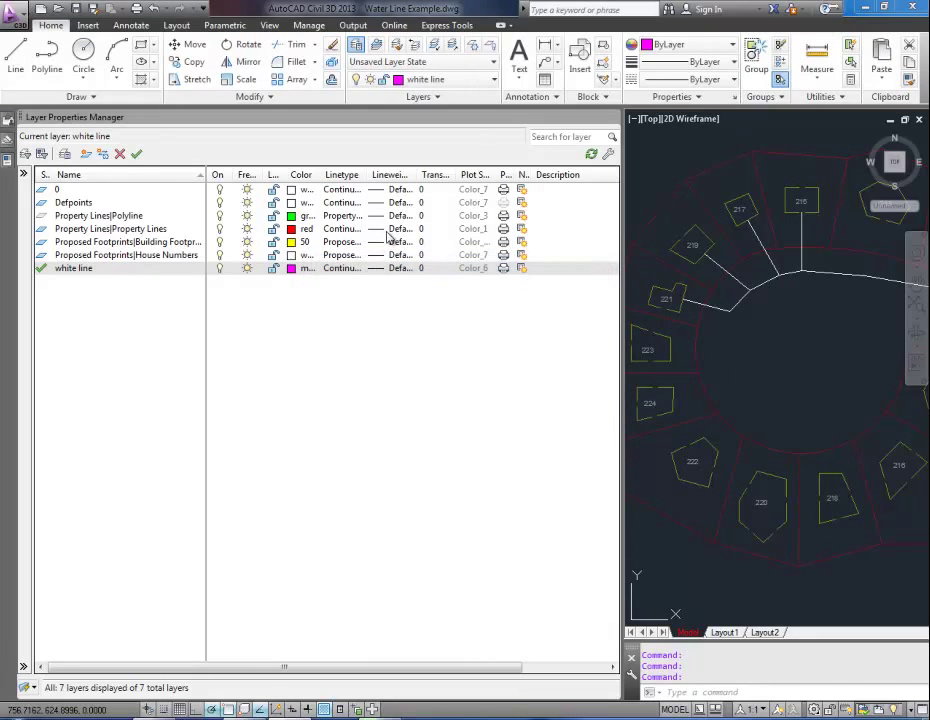
{"action": "left_click", "coordinate": [504, 270]}
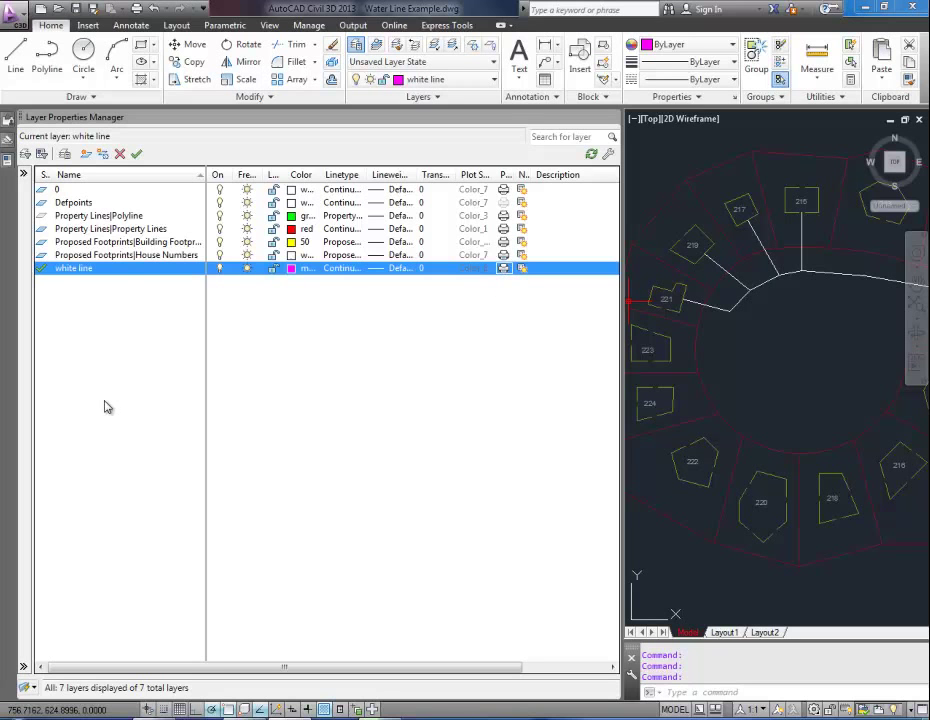
- Move the selected road polyline onto the white line layer via the Layers dropdown
{"action": "left_click", "coordinate": [775, 345]}
{"action": "scroll", "coordinate": [766, 338], "scroll_direction": "down", "scroll_amount": 2}
{"action": "middle_click_drag", "start_coordinate": [766, 338], "coordinate": [709, 363]}
{"action": "scroll", "coordinate": [712, 340], "scroll_direction": "up", "scroll_amount": 5}
{"action": "left_click", "coordinate": [718, 311]}
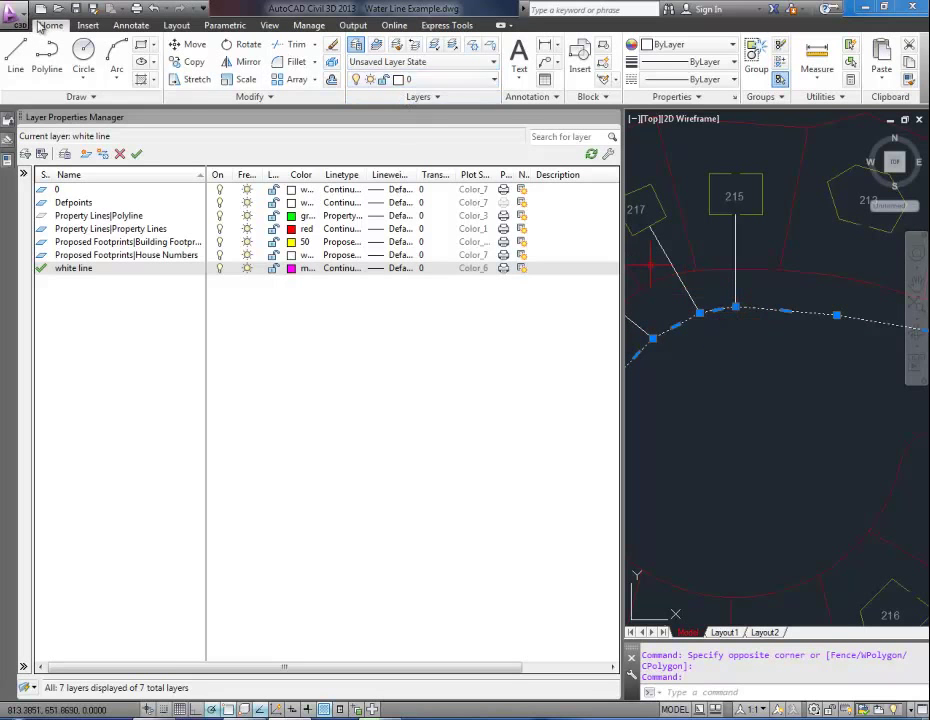
{"action": "left_click", "coordinate": [430, 79]}
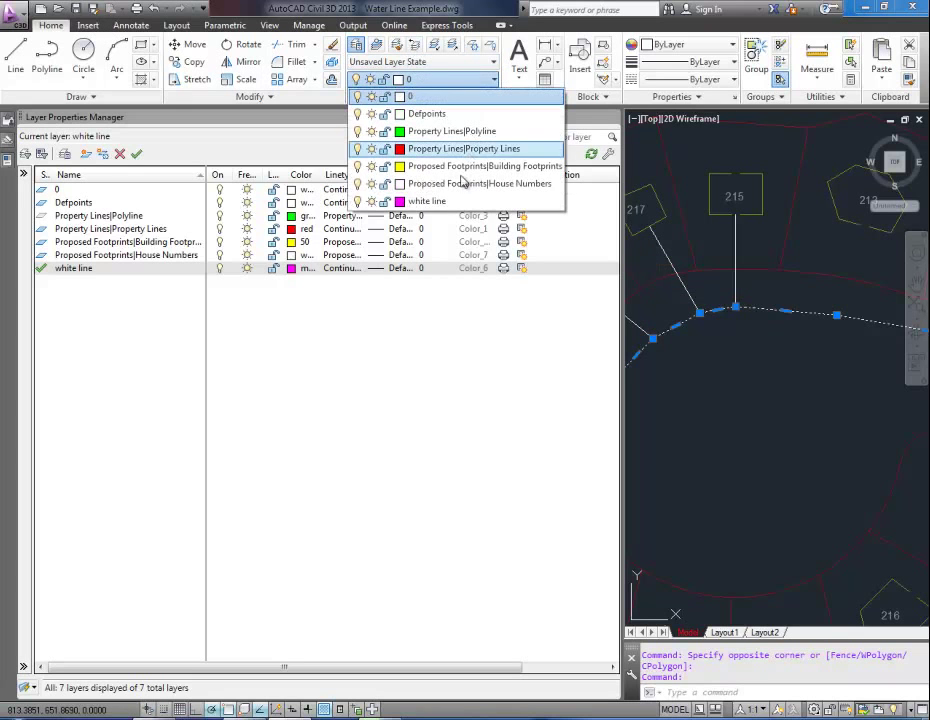
{"action": "left_click", "coordinate": [430, 201]}
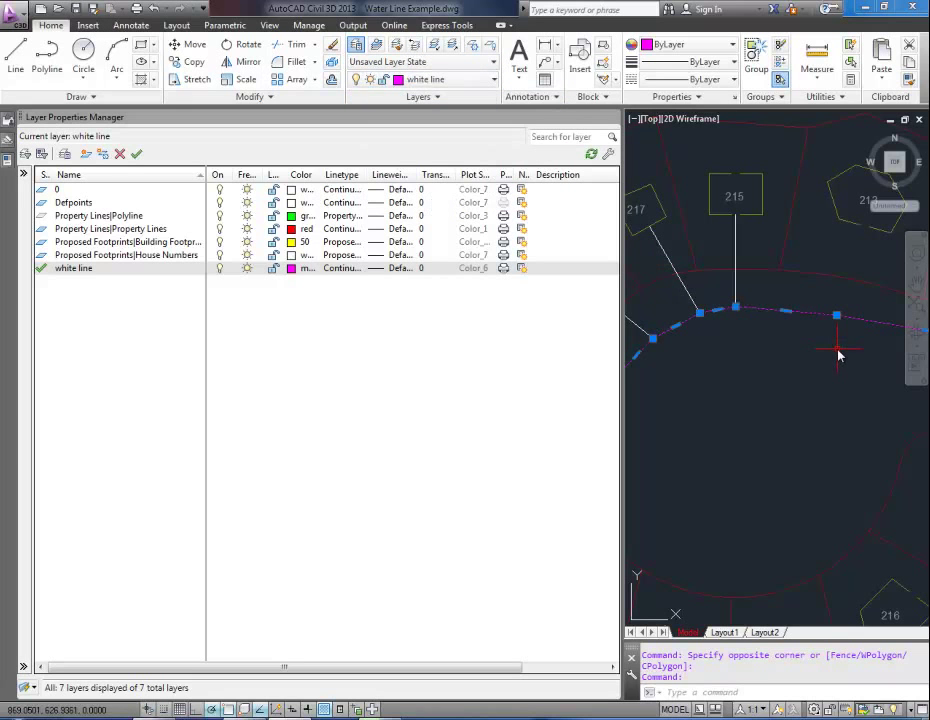
{"action": "key", "text": "Escape"}
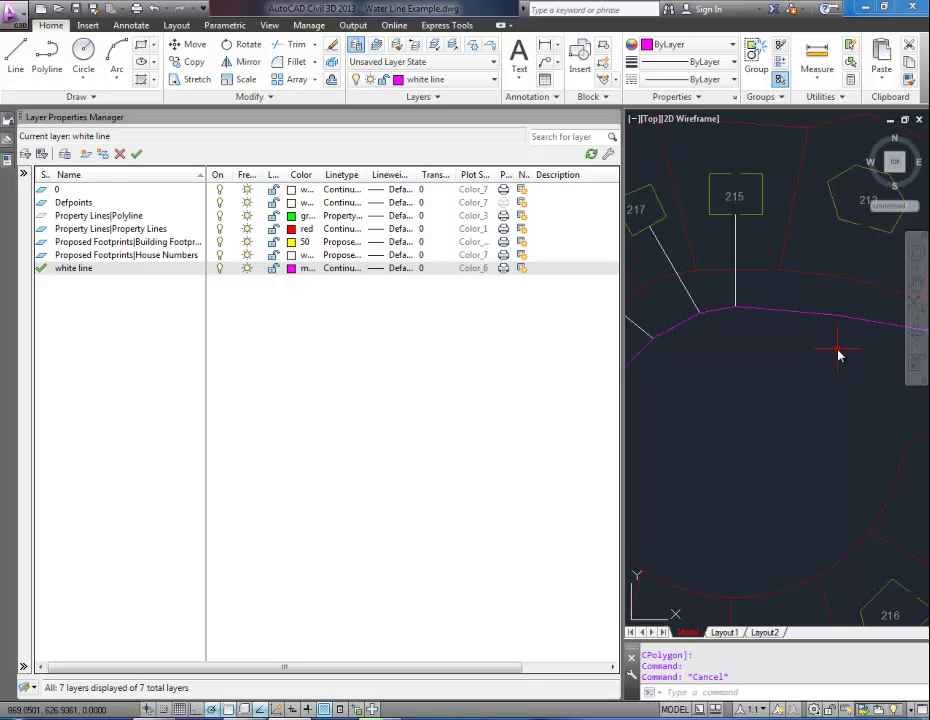
- Collapse the Layer Properties Manager and keep the Properties palette open
{"action": "left_click", "coordinate": [598, 118]}
{"action": "mouse_move", "coordinate": [20, 128]}
{"action": "left_click", "coordinate": [27, 129]}
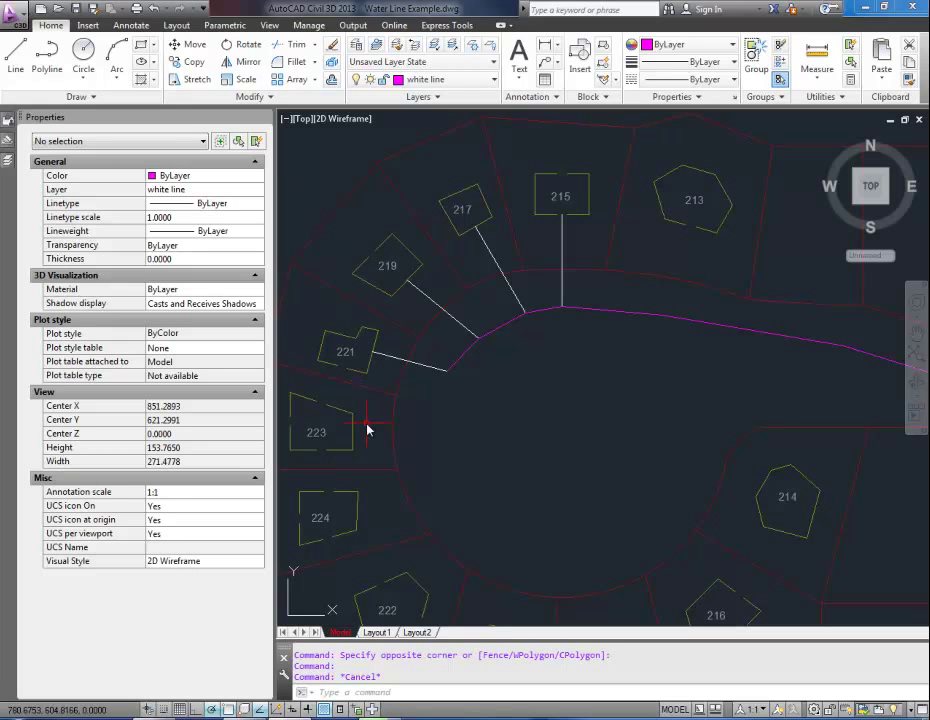
- Select the magenta road polyline
{"action": "left_click", "coordinate": [494, 336]}
{"action": "right_click", "coordinate": [494, 334]}
{"action": "left_click", "coordinate": [472, 429]}
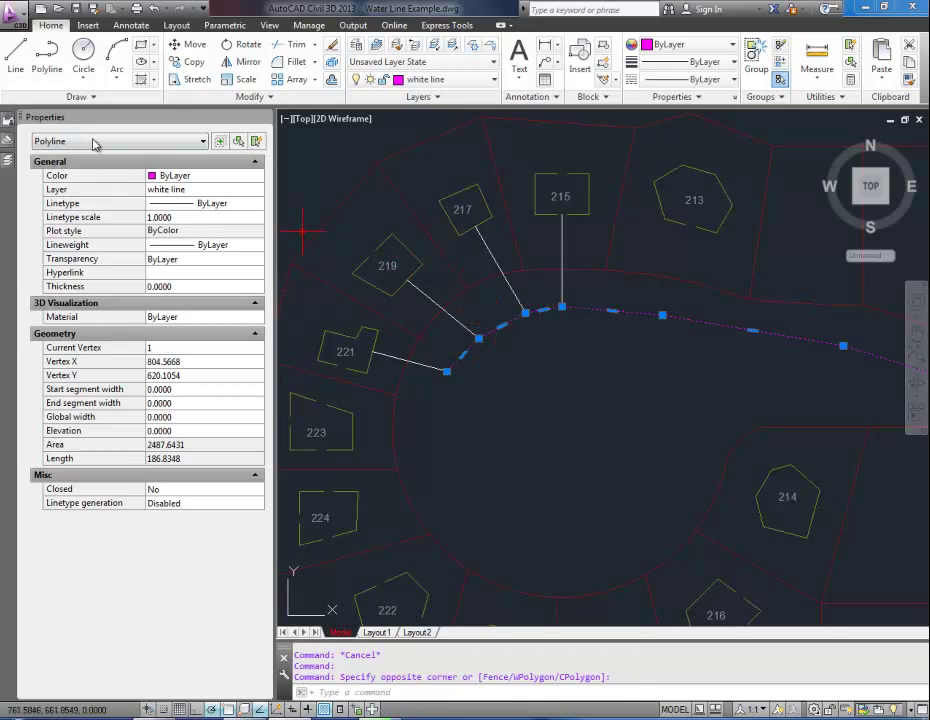
- Set the polyline's Color to ByLayer and Layer to white line, then deselect it
{"action": "left_click", "coordinate": [207, 177]}
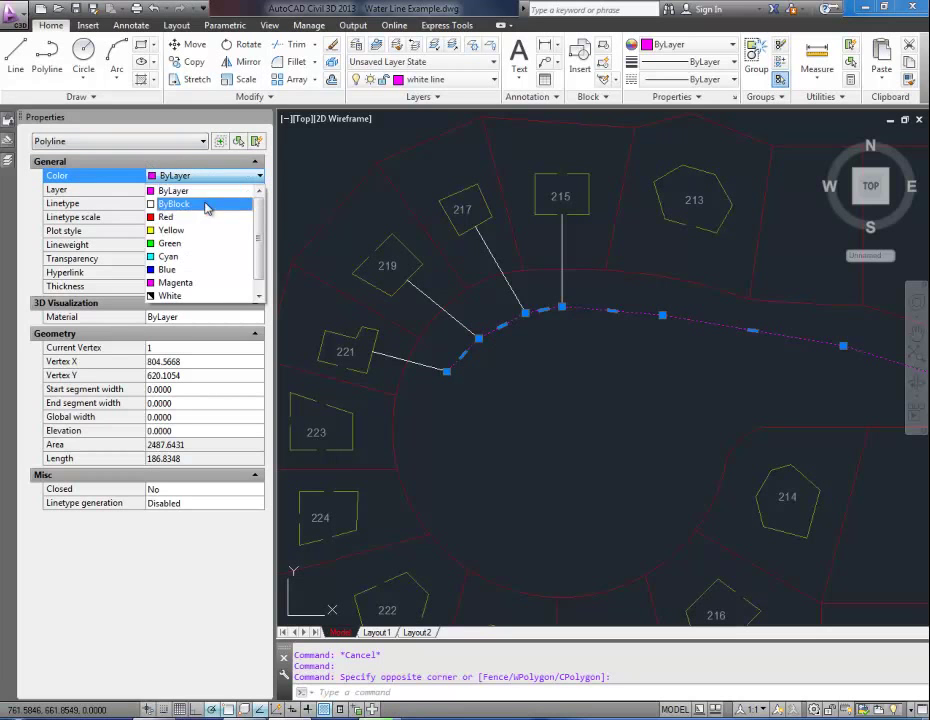
{"action": "left_click", "coordinate": [151, 190]}
{"action": "left_click", "coordinate": [186, 190]}
{"action": "left_click", "coordinate": [186, 189]}
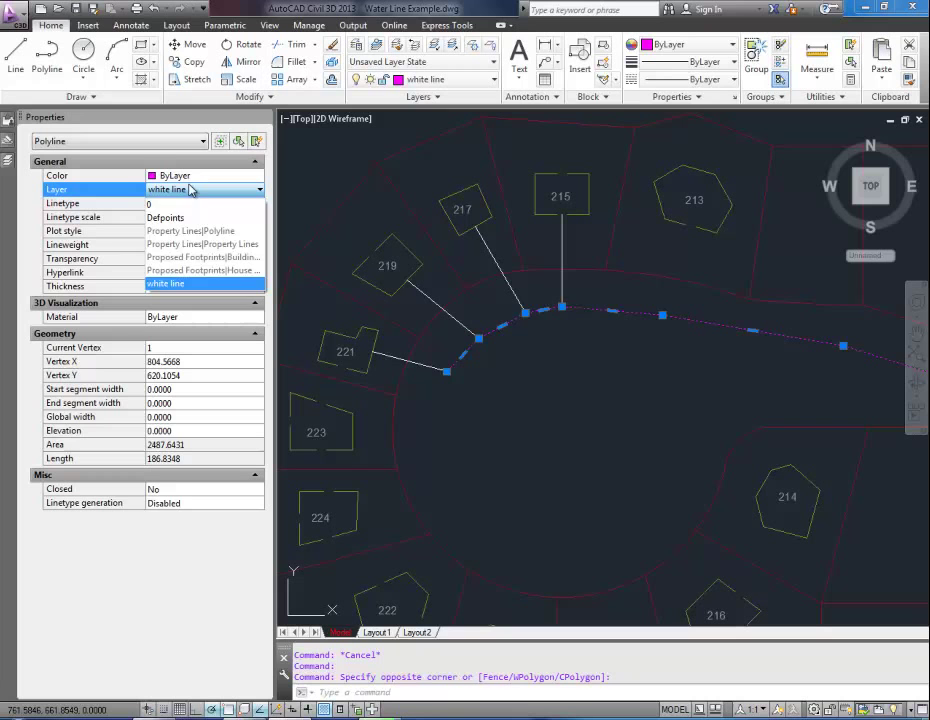
{"action": "left_click", "coordinate": [180, 285]}
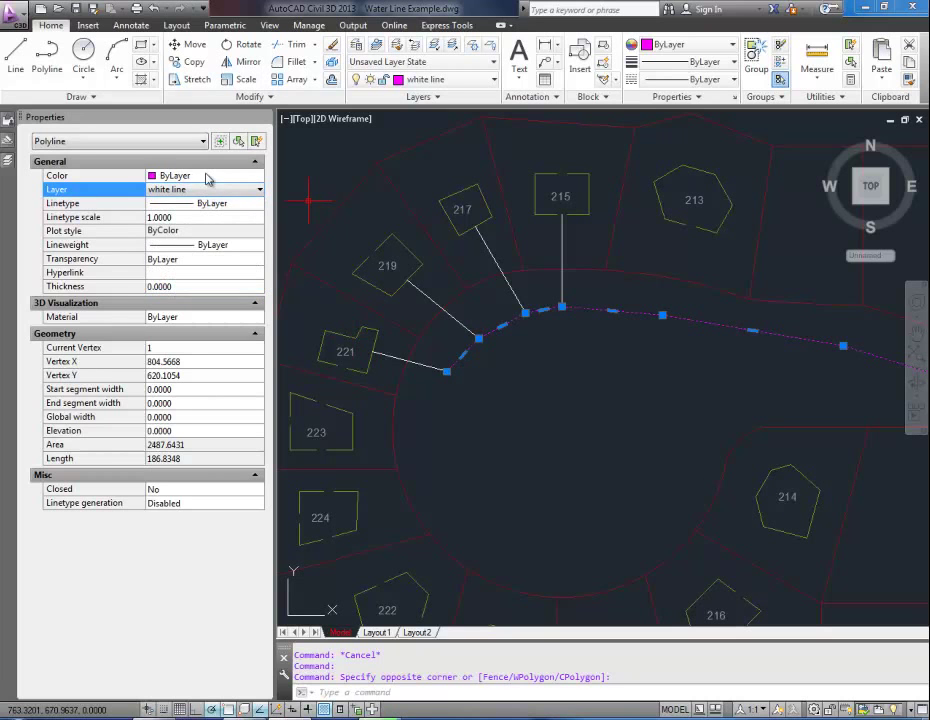
{"action": "key", "text": "Escape"}
{"action": "left_click", "coordinate": [571, 451]}
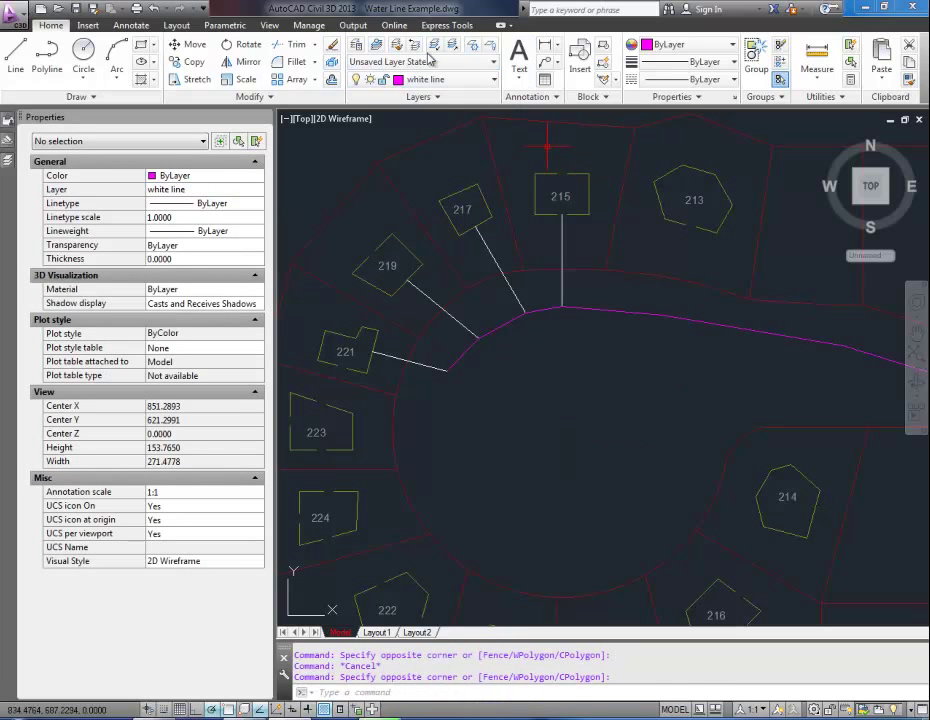
- Draw a closed five-vertex polyline (PL) inside the cul-de-sac below the road
{"action": "left_click", "coordinate": [467, 423]}
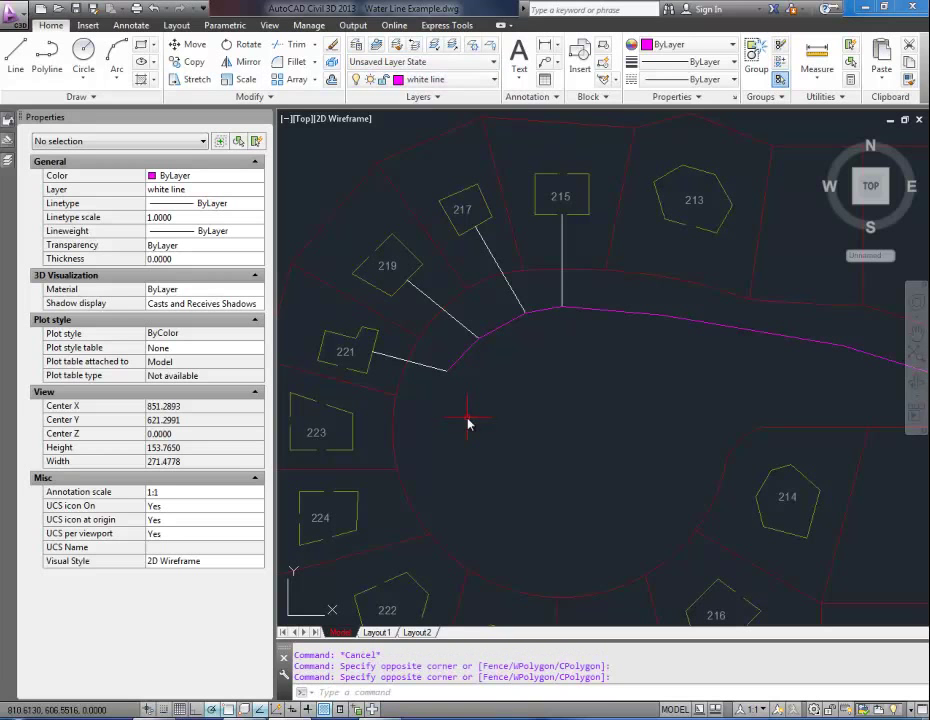
{"action": "type", "text": "p"}
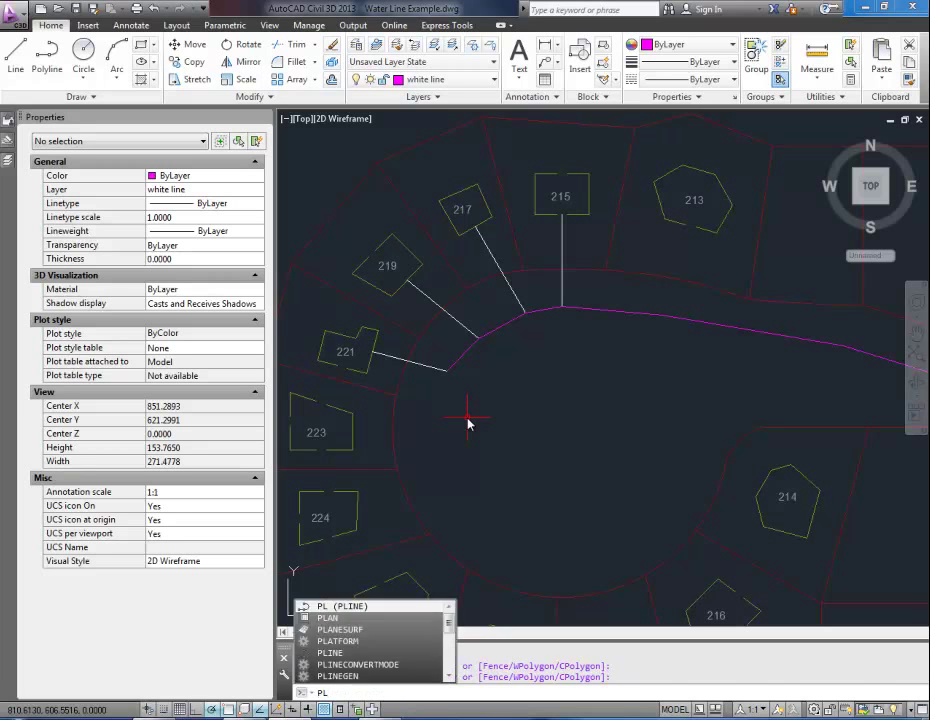
{"action": "key", "text": "Return"}
{"action": "left_click", "coordinate": [501, 432]}
{"action": "left_click", "coordinate": [597, 486]}
{"action": "left_click", "coordinate": [658, 353]}
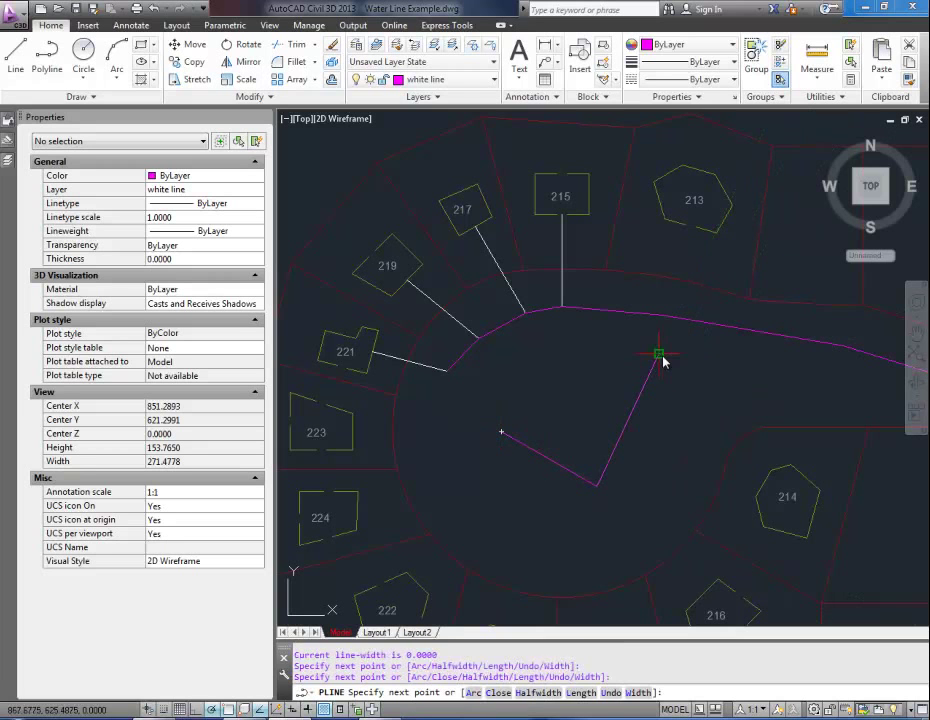
{"action": "left_click", "coordinate": [555, 362]}
{"action": "left_click", "coordinate": [580, 411]}
{"action": "type", "text": "c"}
{"action": "key", "text": "Return"}
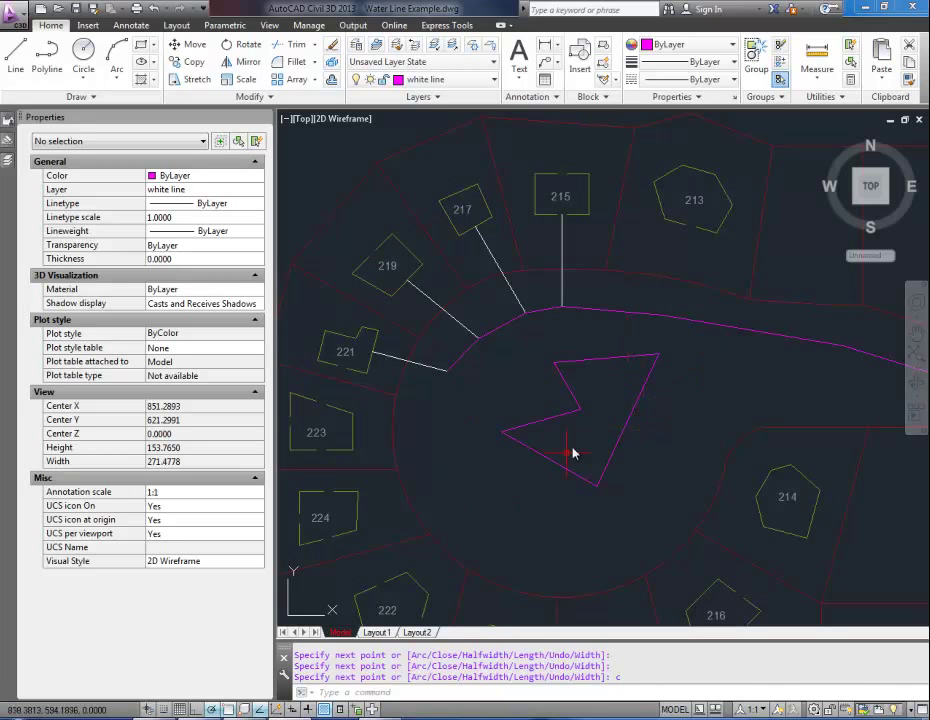
{"action": "mouse_move", "coordinate": [565, 425]}
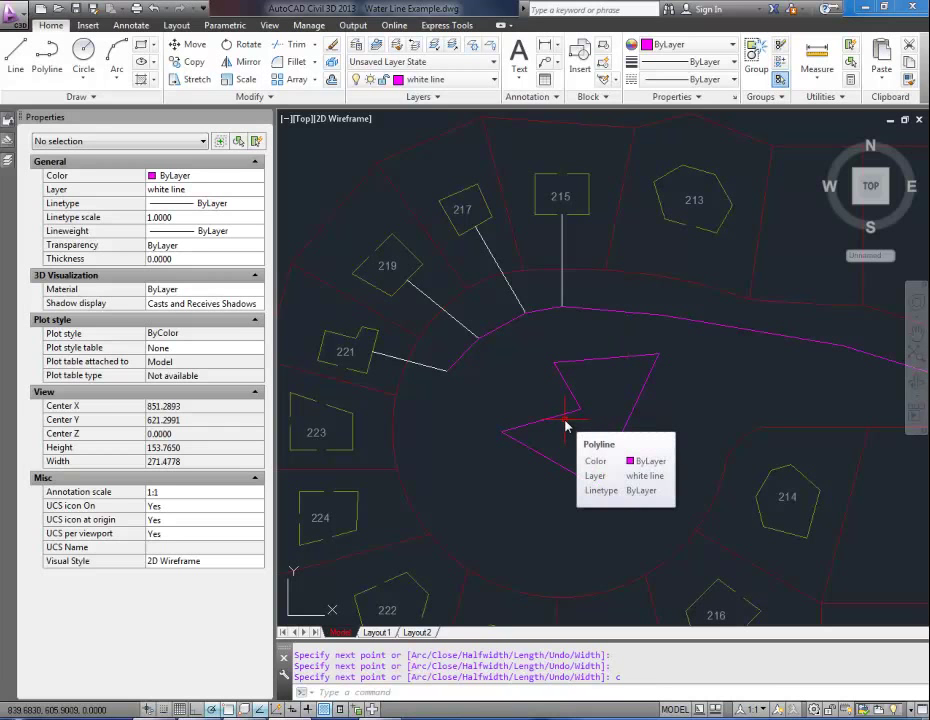